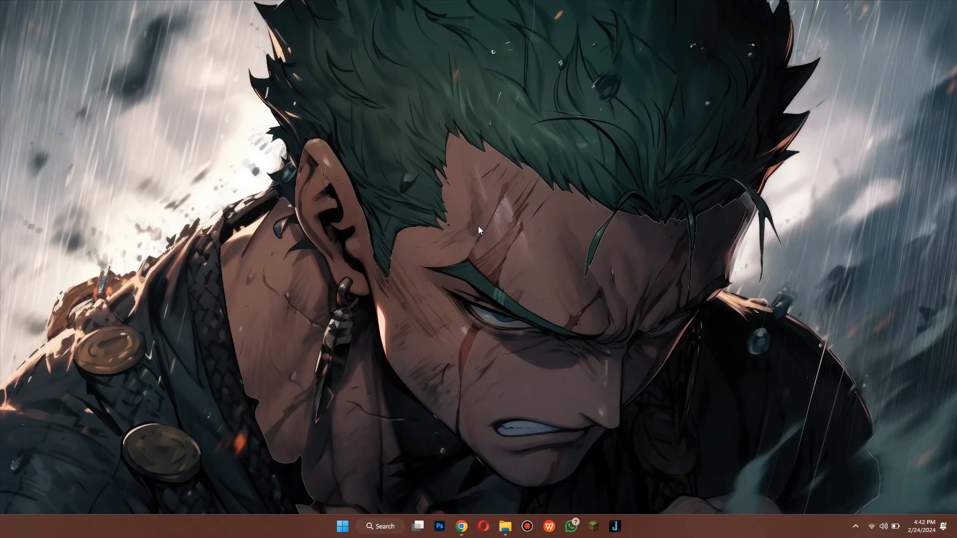
Open sites.google.com in Chrome and create a new blank site
mouse_move(462, 526)
left_click(502, 472)
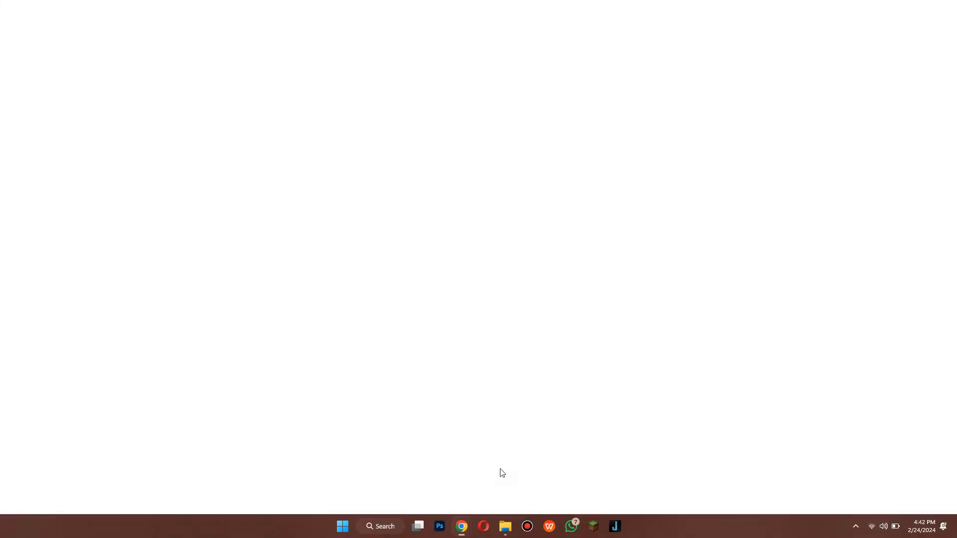
left_click(241, 33)
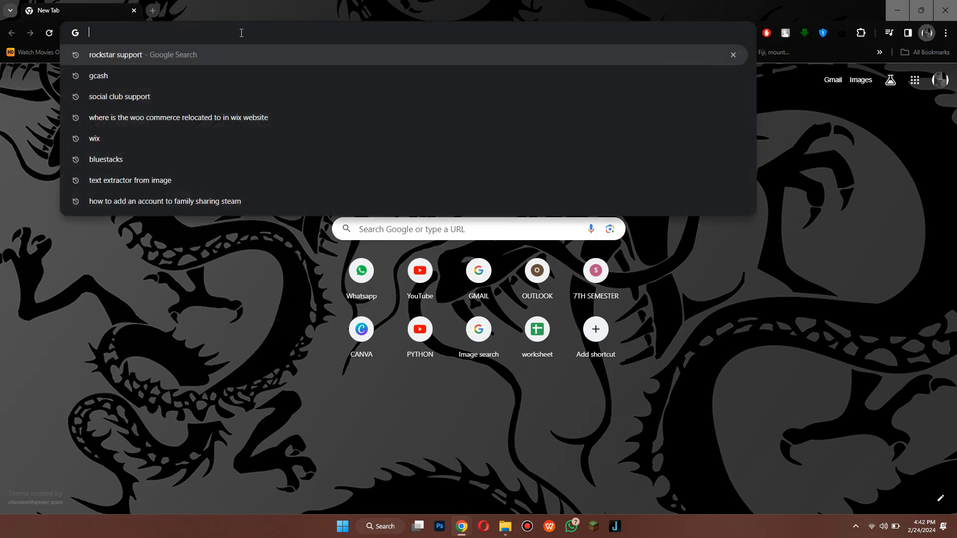
type("sites.google.com")
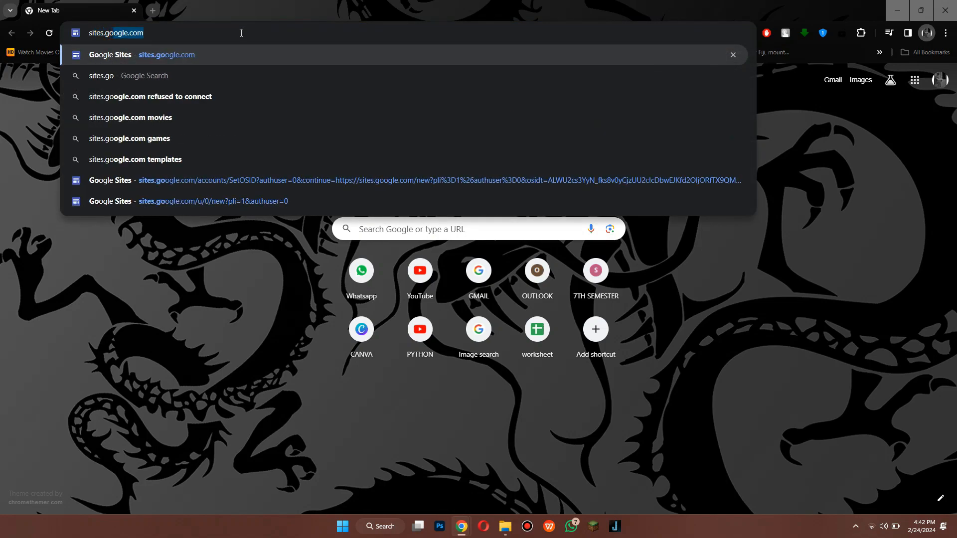
key("Return")
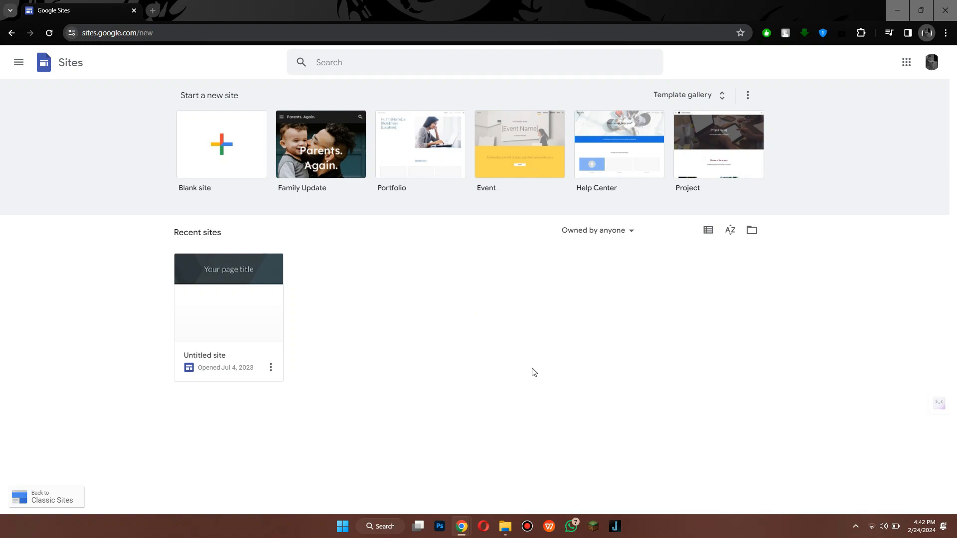
left_click(213, 145)
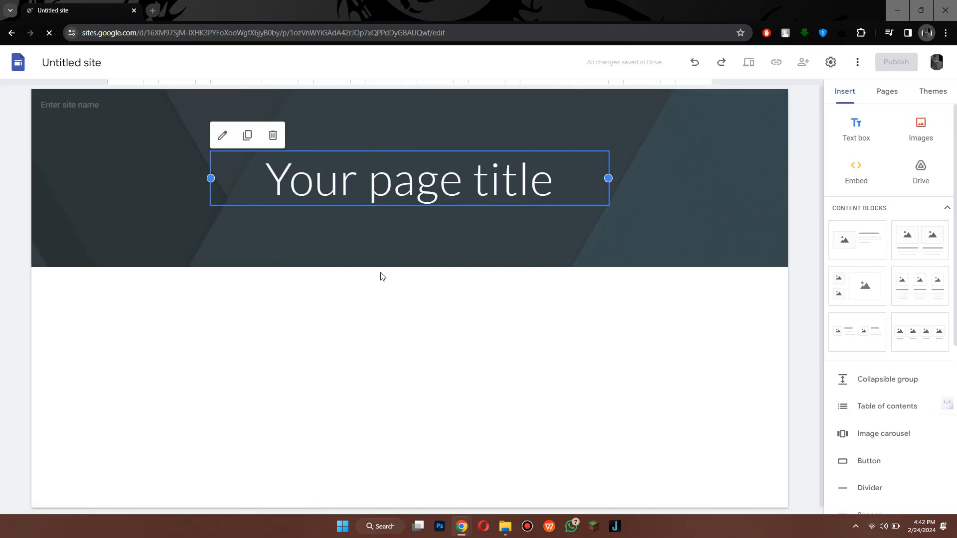
Name the site "your name's portfolio" and set the home page title to "My E-Portfolio"
left_click(97, 101)
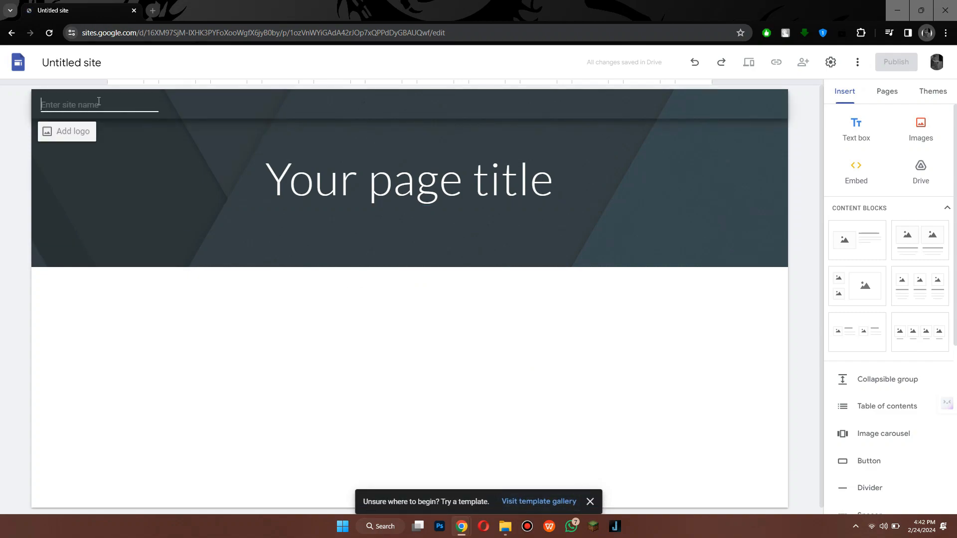
type("your name's portfolio")
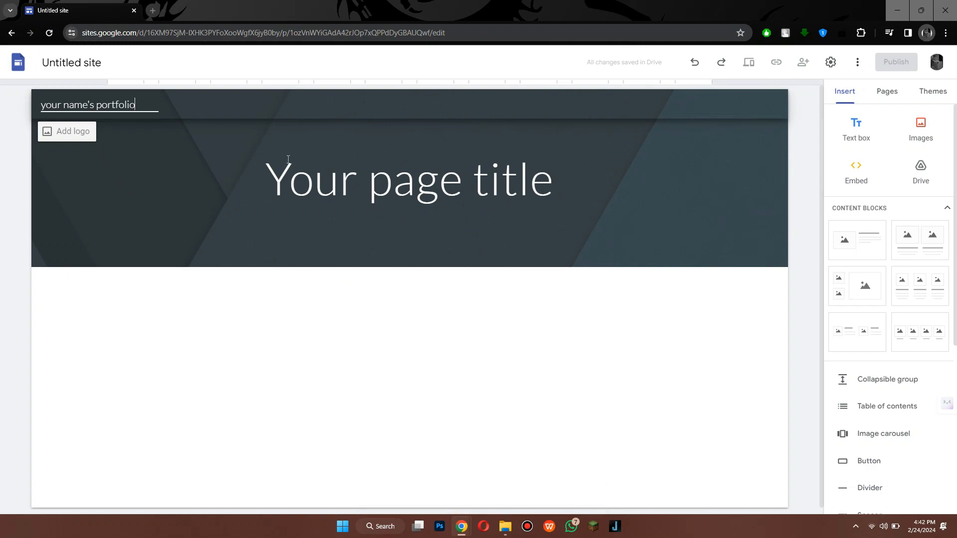
left_click(367, 175)
triple_click(368, 176)
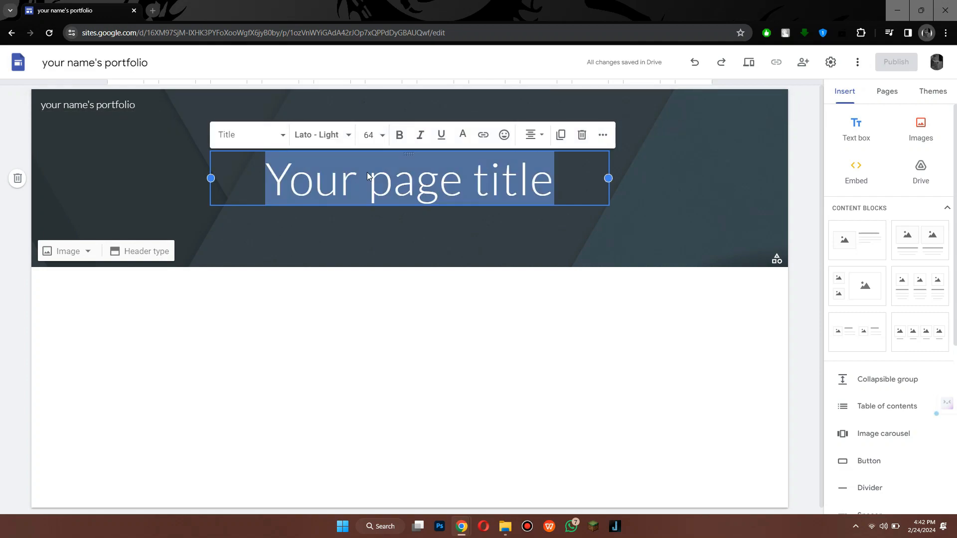
type("My E-portfolio")
left_click(391, 181)
key("Delete")
type("P")
left_click(525, 321)
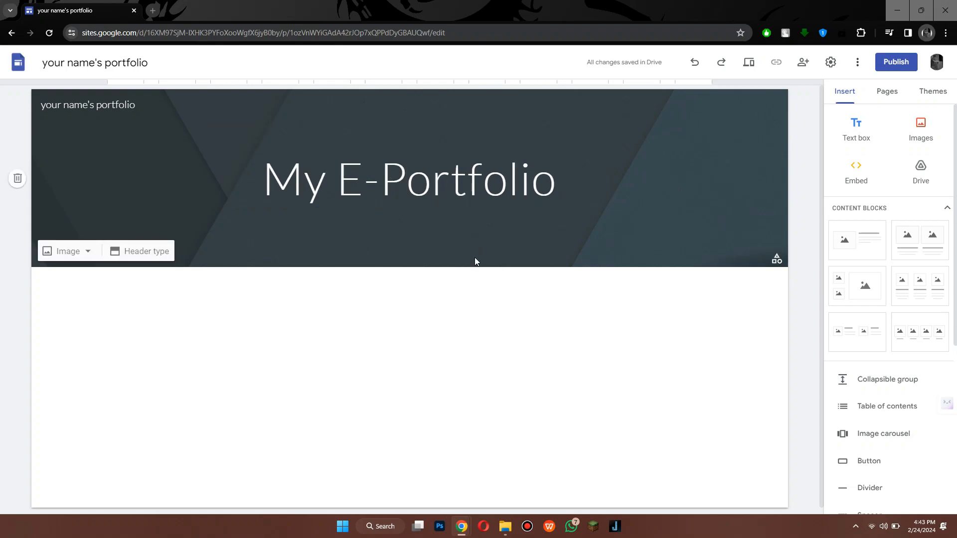
Try the Title only, Large banner and Cover header types on the home page, and return the header to Banner
left_click(141, 255)
left_click(282, 250)
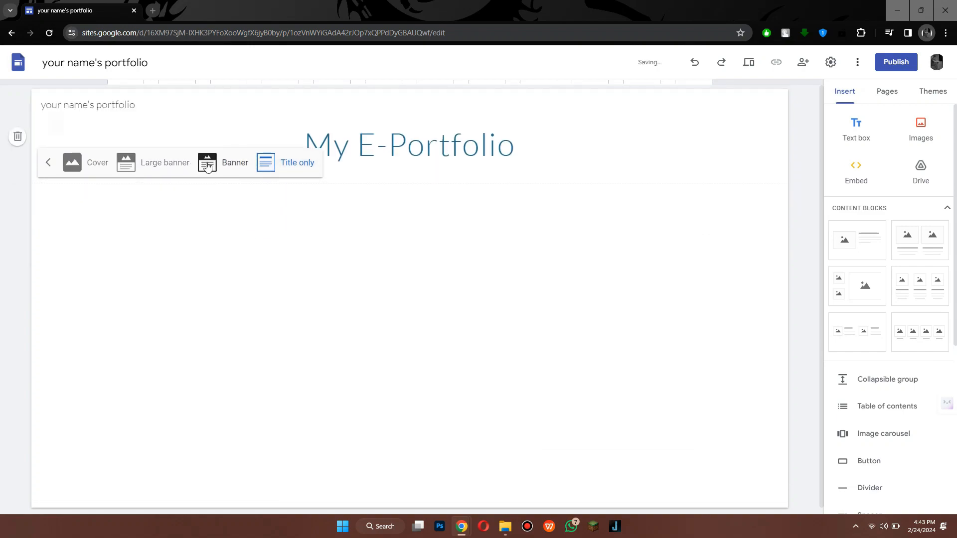
left_click(178, 164)
left_click(91, 330)
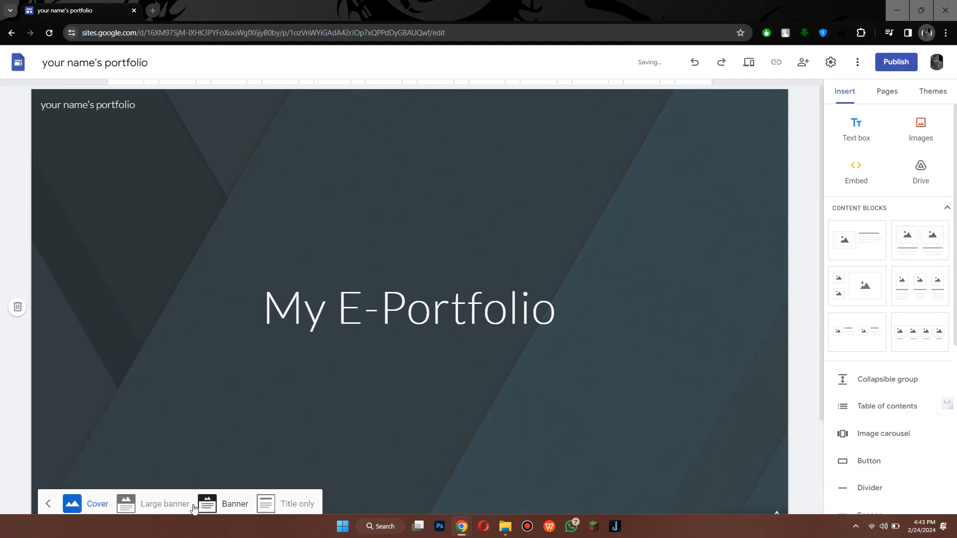
left_click(207, 504)
mouse_move(160, 229)
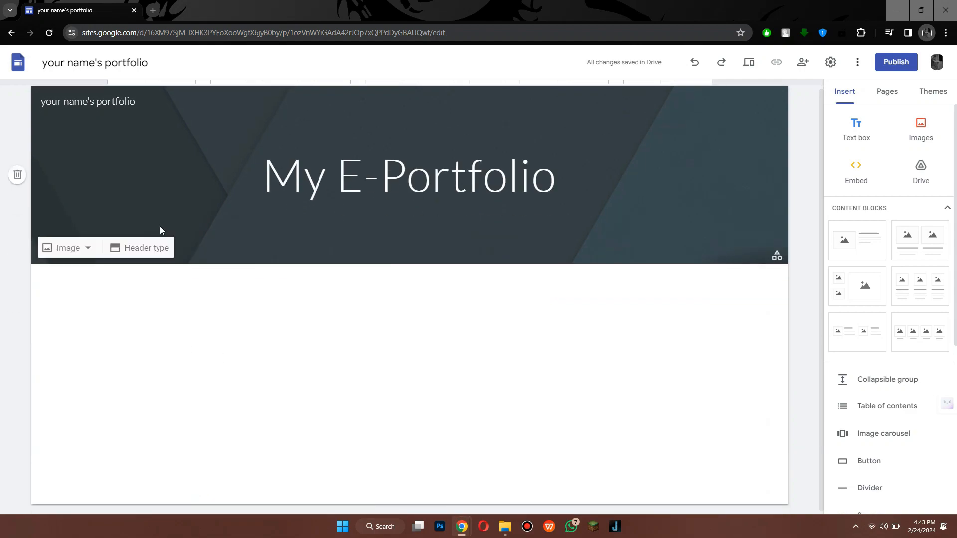
left_click(87, 250)
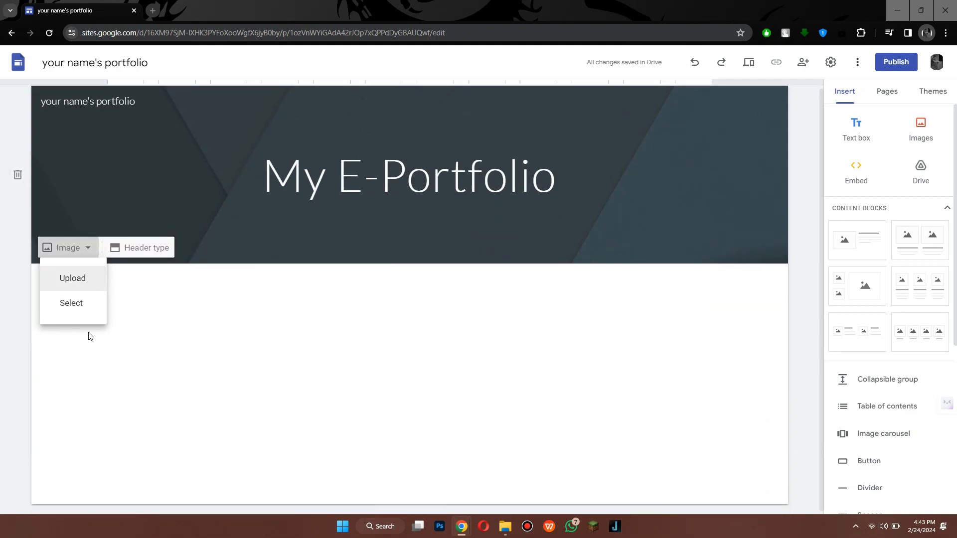
left_click(77, 283)
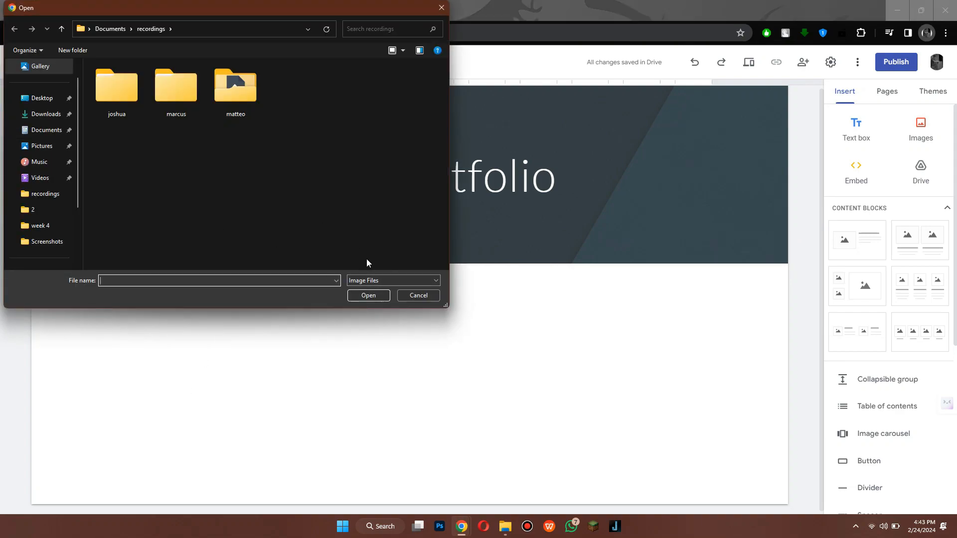
left_click(418, 295)
Replace the header background with the blurred bright-blue circle image from the built-in gallery
left_click(70, 248)
left_click(75, 306)
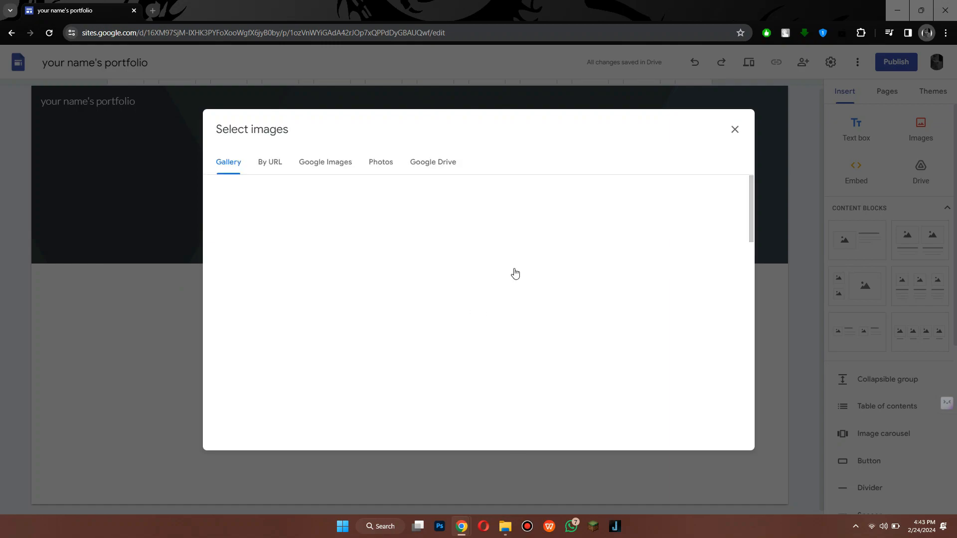
scroll(483, 326, "down", 1)
scroll(485, 326, "down", 4)
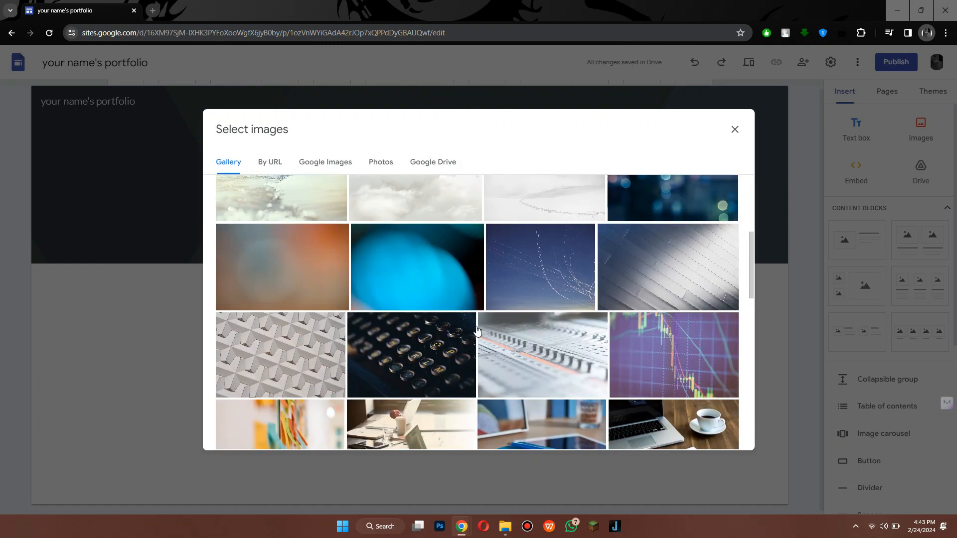
left_click(449, 271)
left_click(723, 436)
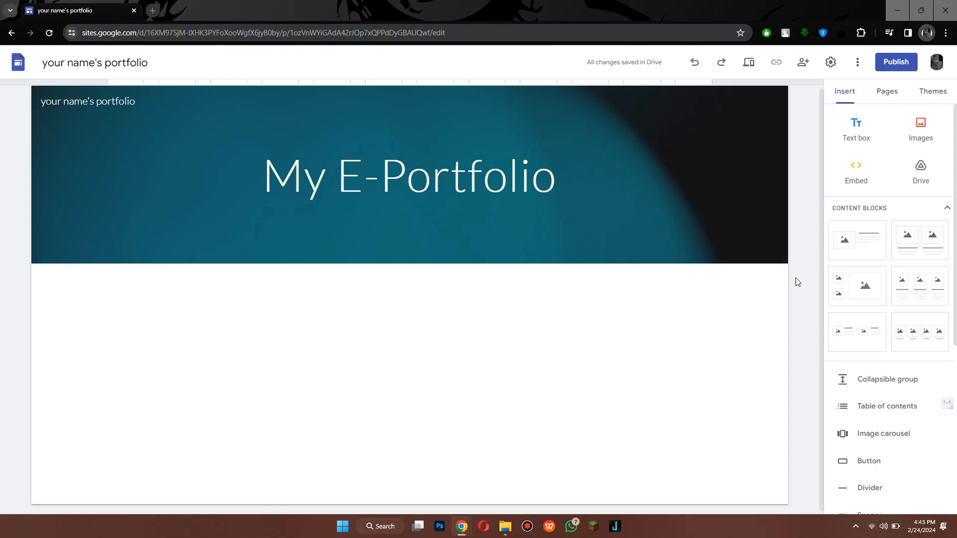
Add a new page named Vision to the site
mouse_move(663, 260)
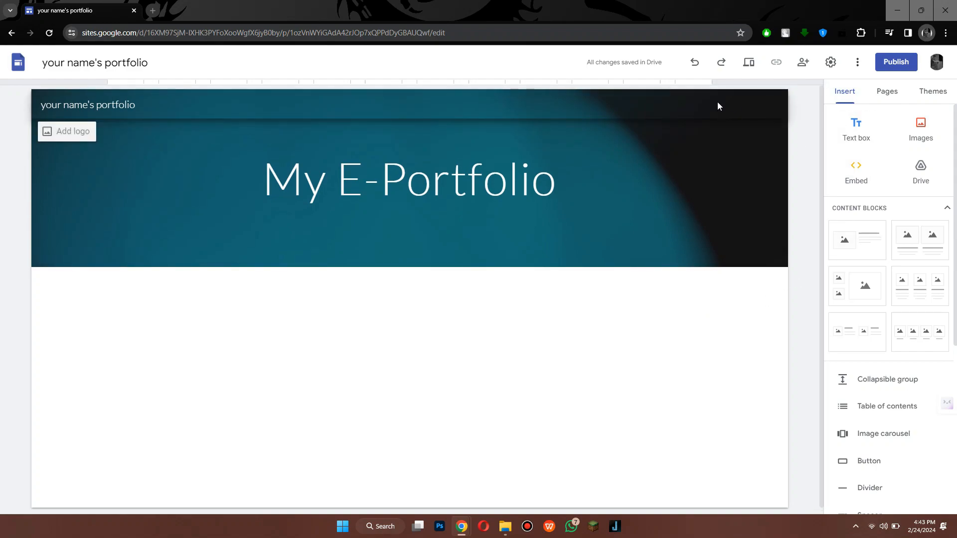
left_click(885, 96)
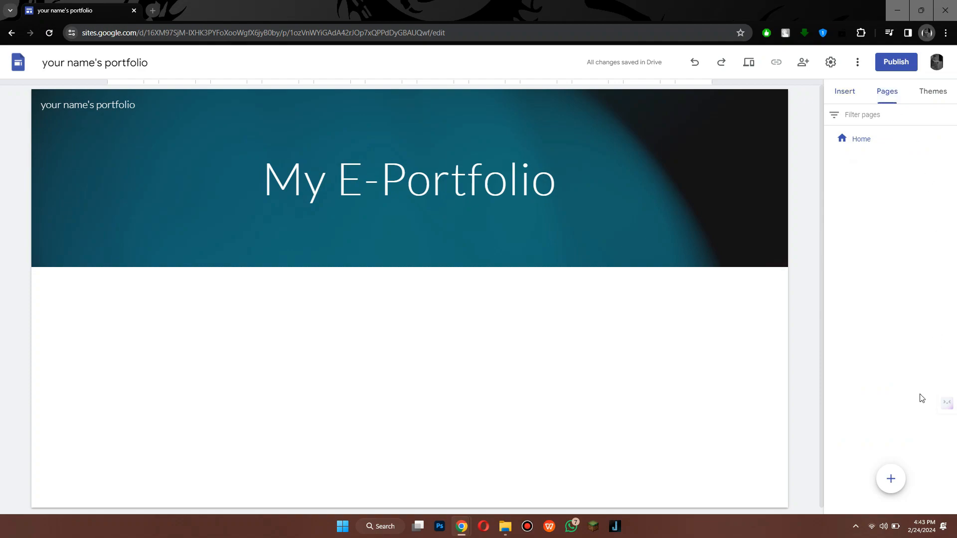
mouse_move(892, 478)
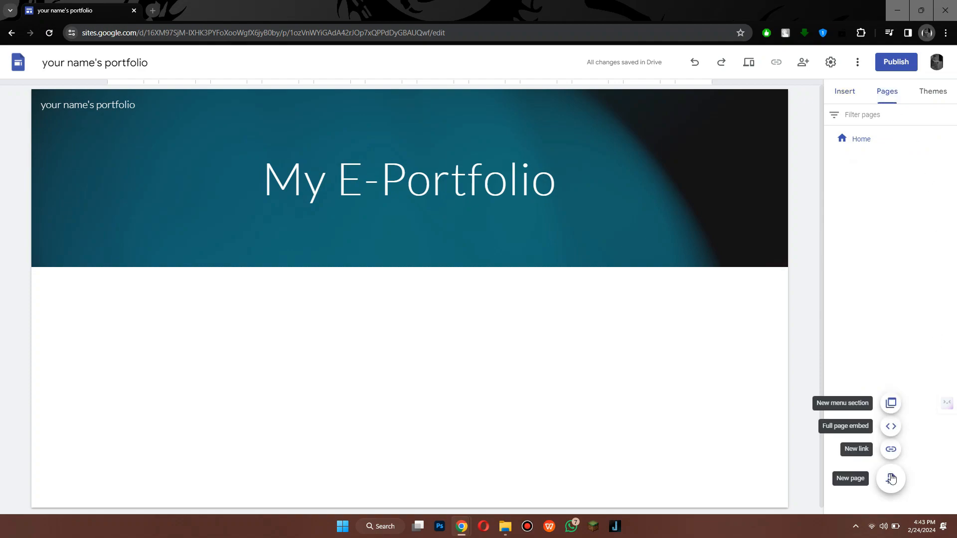
left_click(892, 478)
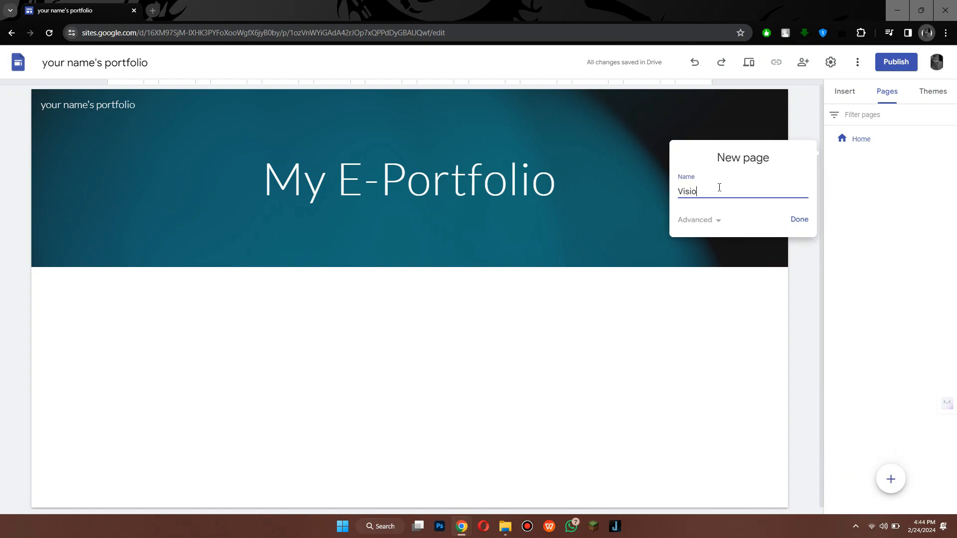
left_click(801, 221)
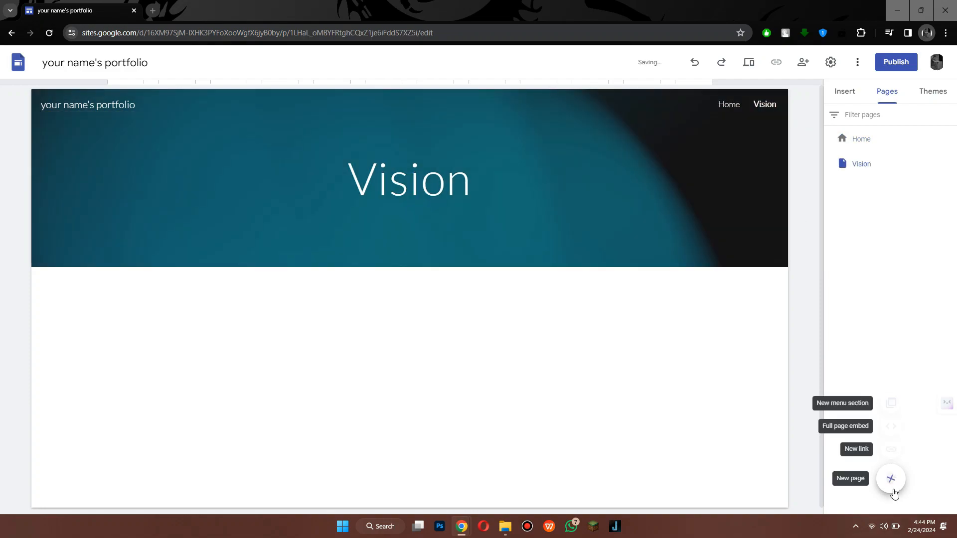
Add a new page named Resume to the site
left_click(892, 479)
type("Resume")
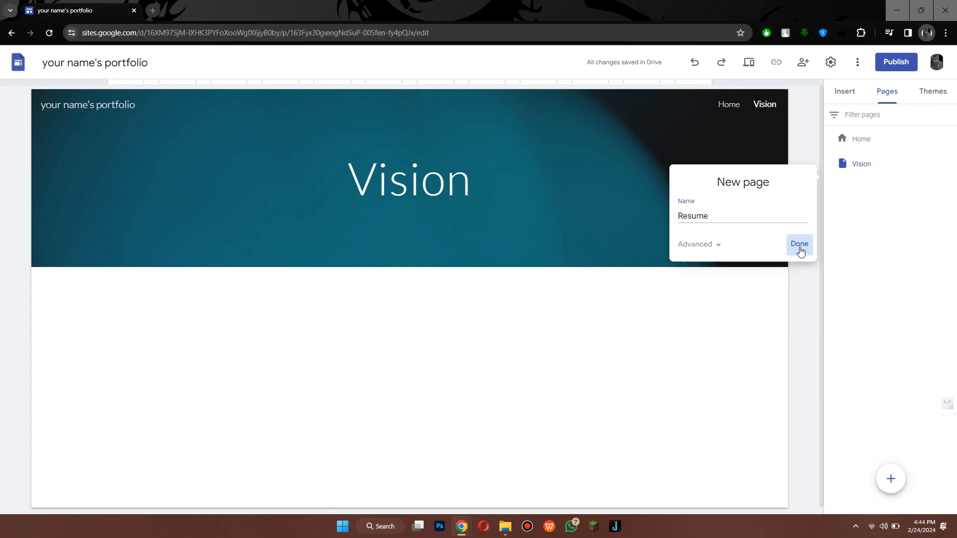
left_click(799, 244)
Add a new page named Products to the site
left_click(891, 478)
type("pro")
key("BackSpace")
key("BackSpace")
type("Products")
left_click(798, 267)
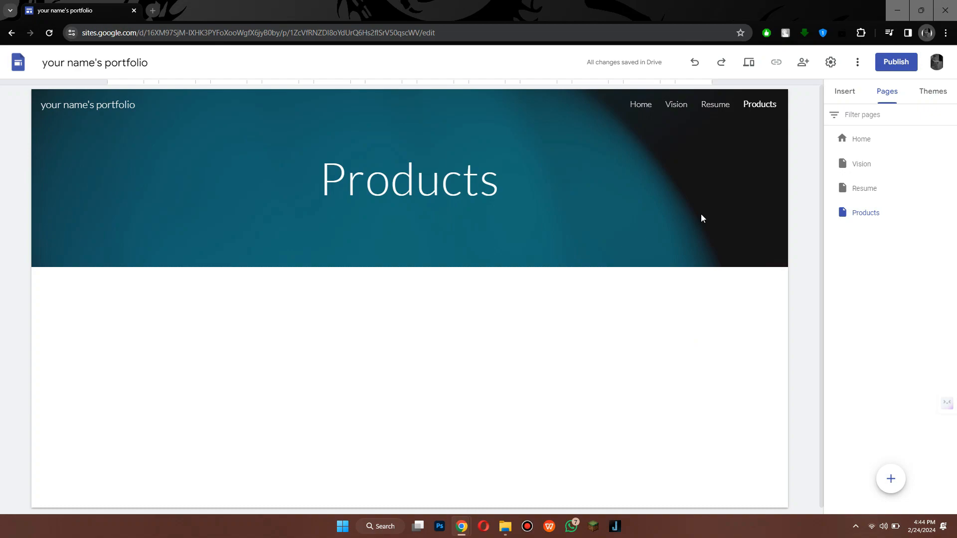
Check the Vision, Resume and Products pages through the site navigation and return to the Home page
left_click(671, 105)
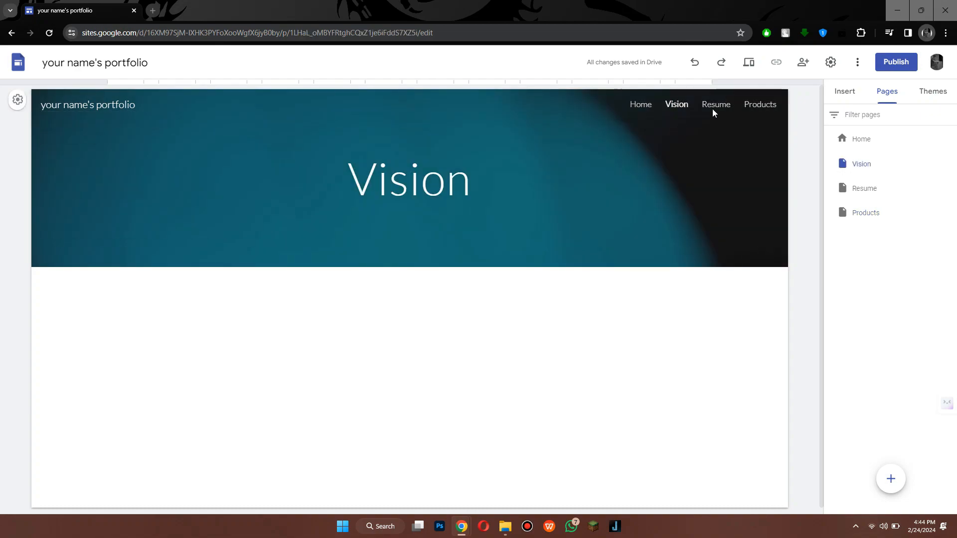
left_click(714, 106)
left_click(761, 108)
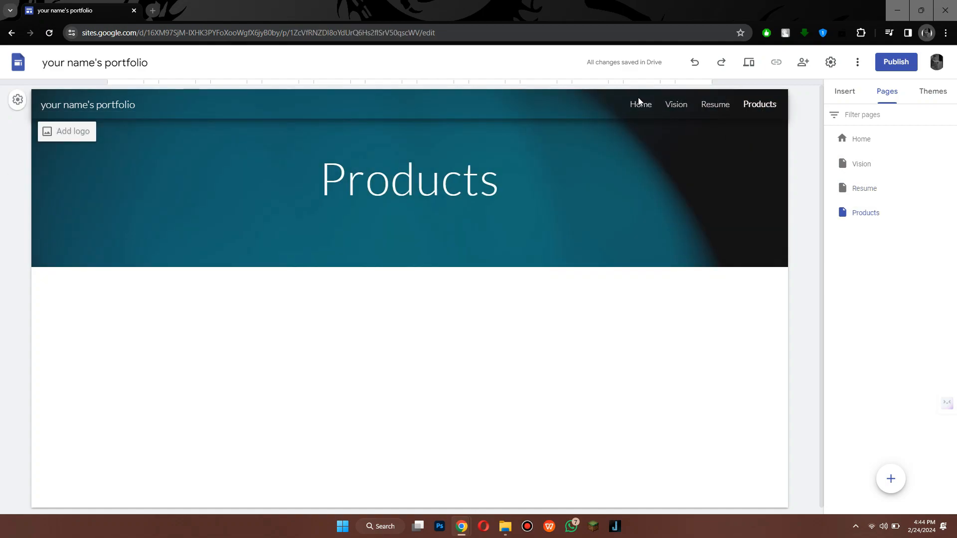
left_click(639, 103)
Try the Aristotle, Diplomat and Vision themes on the site
left_click(930, 95)
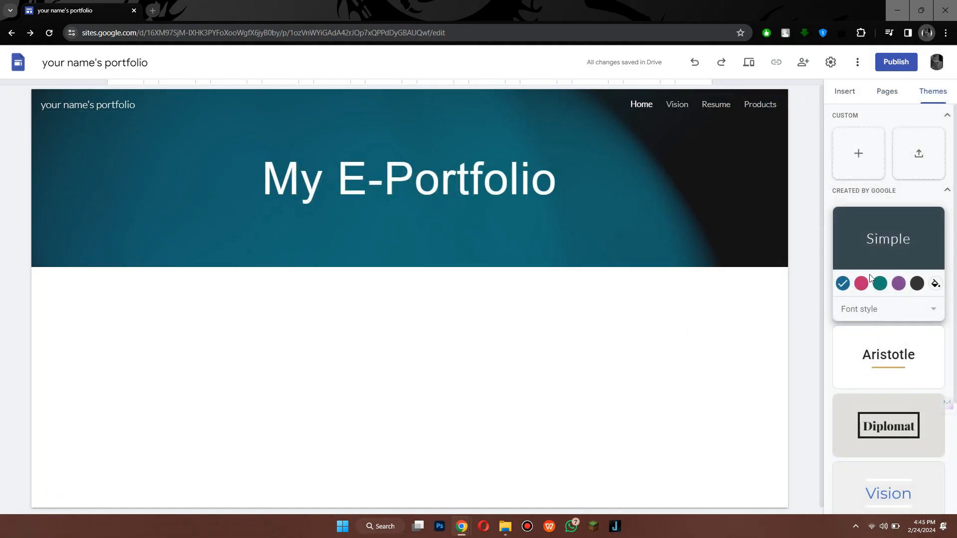
scroll(888, 309, "down", 1)
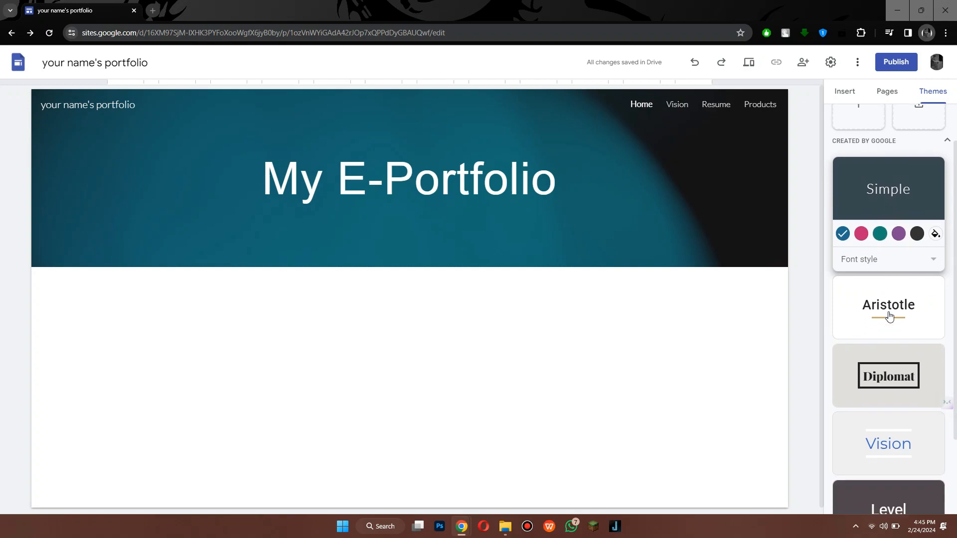
left_click(891, 313)
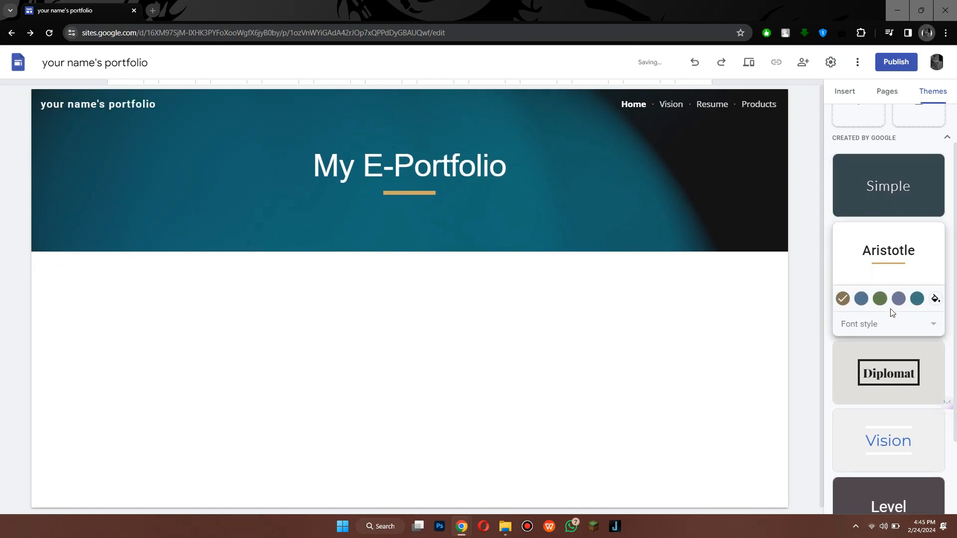
left_click(889, 373)
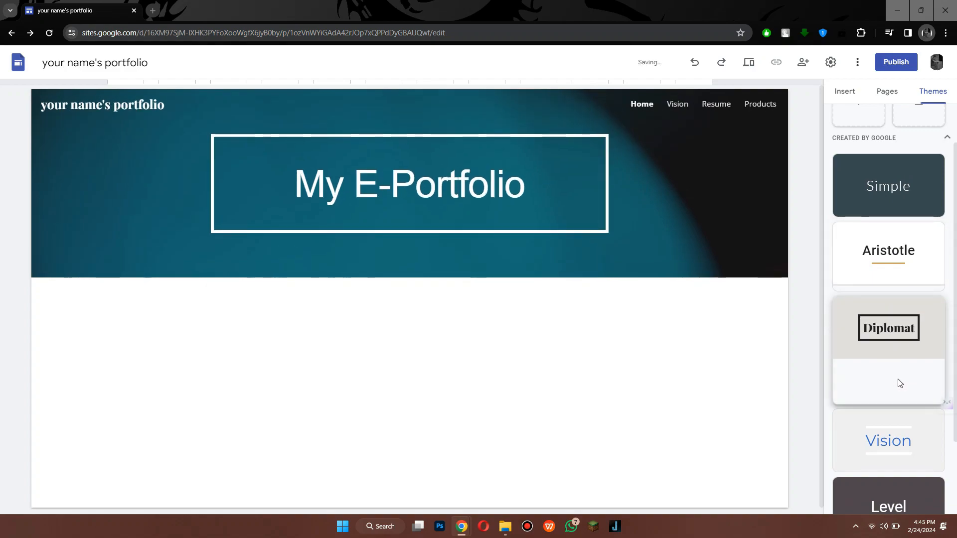
left_click(888, 435)
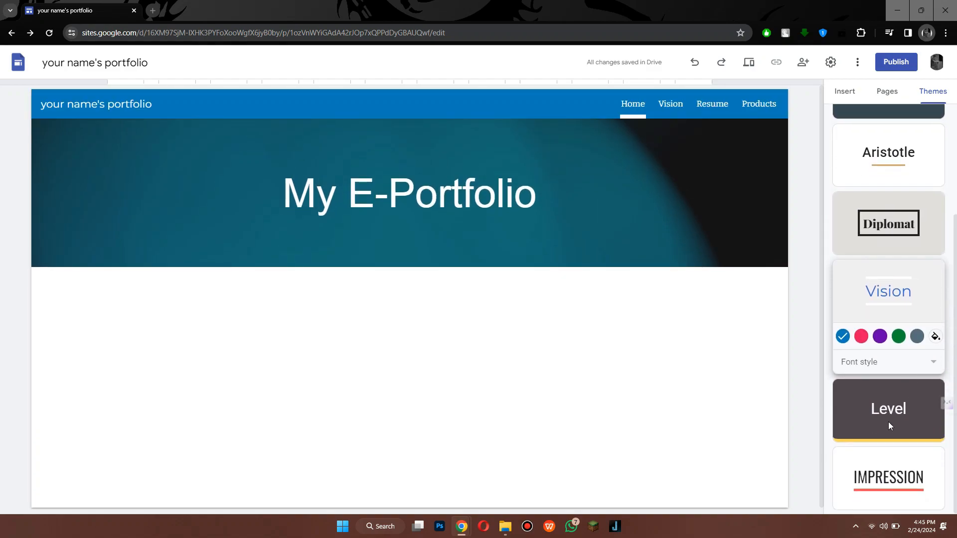
Apply the Impression theme to the site with its dark grey colour option
left_click(887, 492)
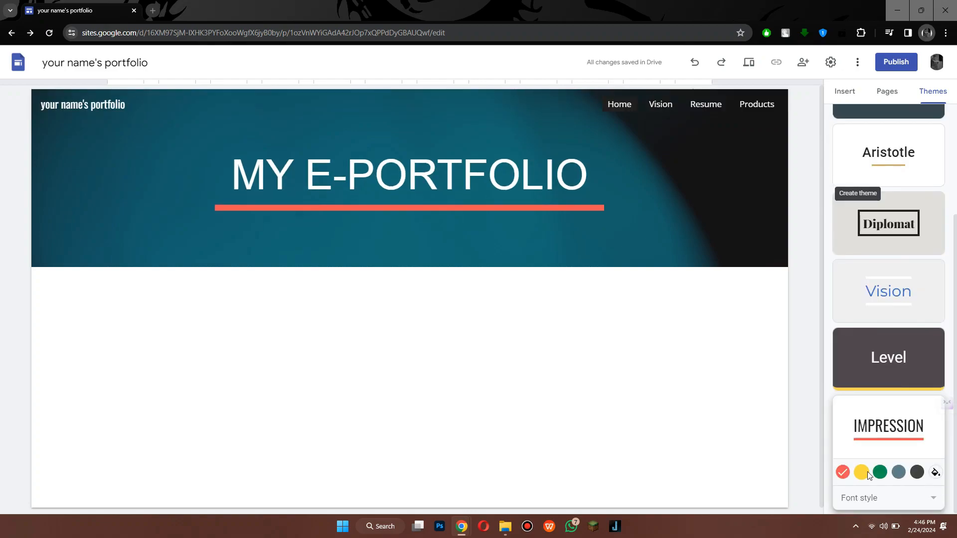
left_click(899, 472)
left_click(861, 472)
left_click(917, 472)
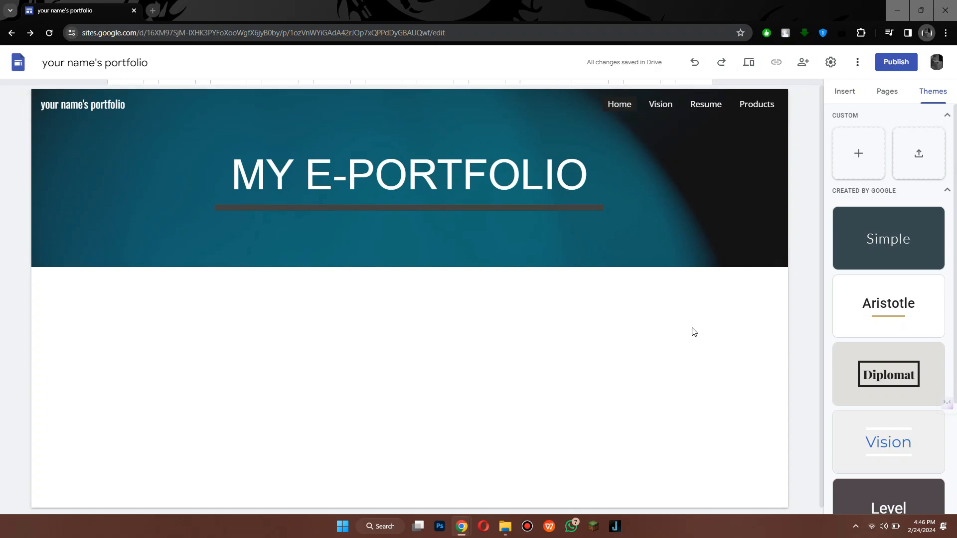
Publish the site at the web address lastname109portfolio and open its sharing settings
left_click(888, 62)
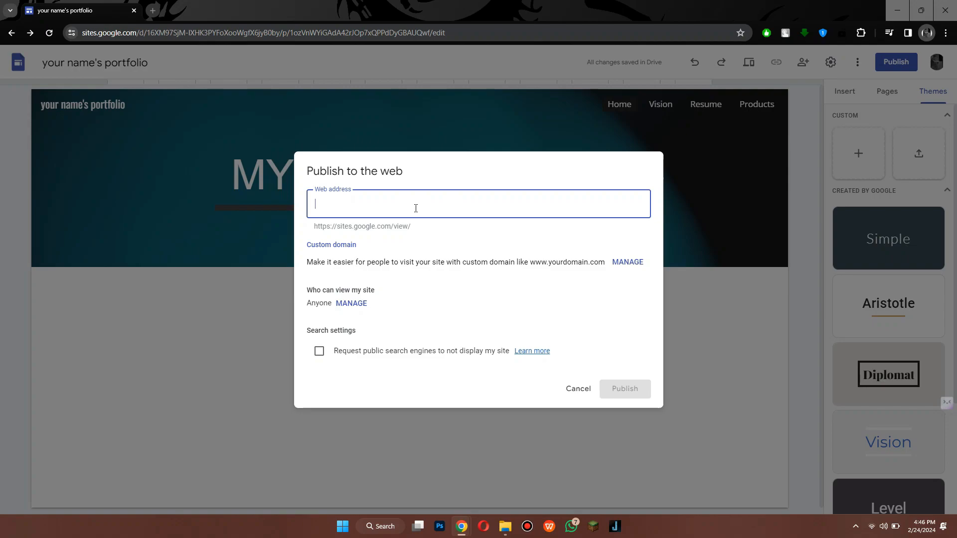
type("lastnameportfolio")
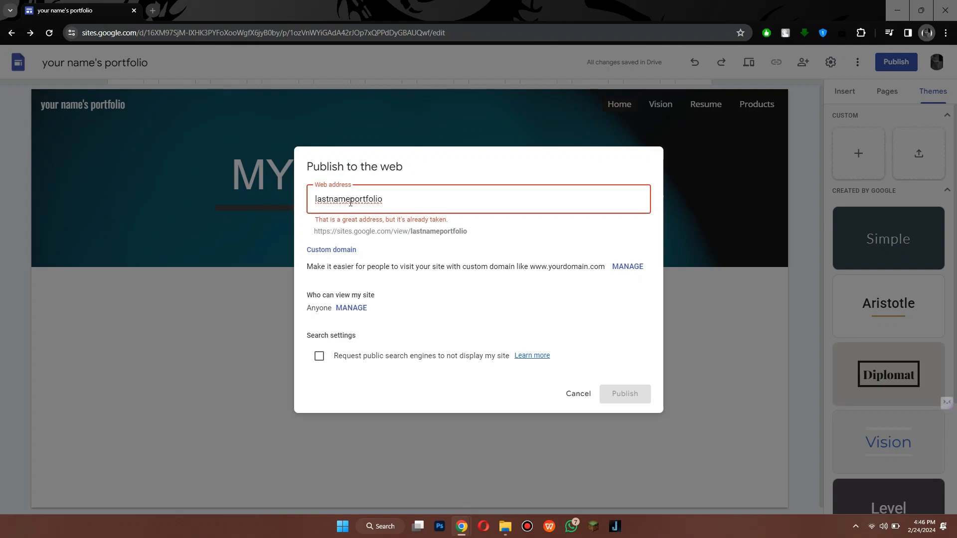
left_click(351, 202)
type("109")
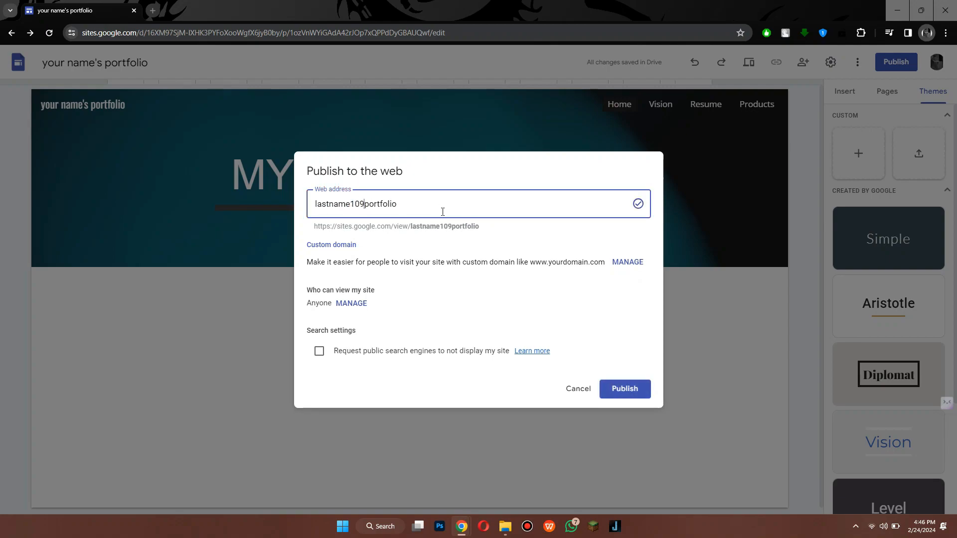
left_click(628, 389)
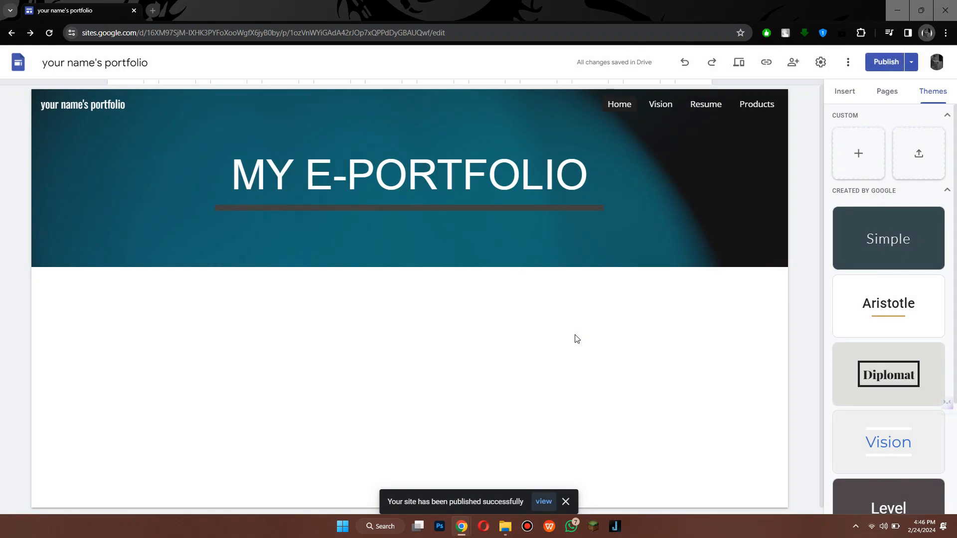
left_click(795, 62)
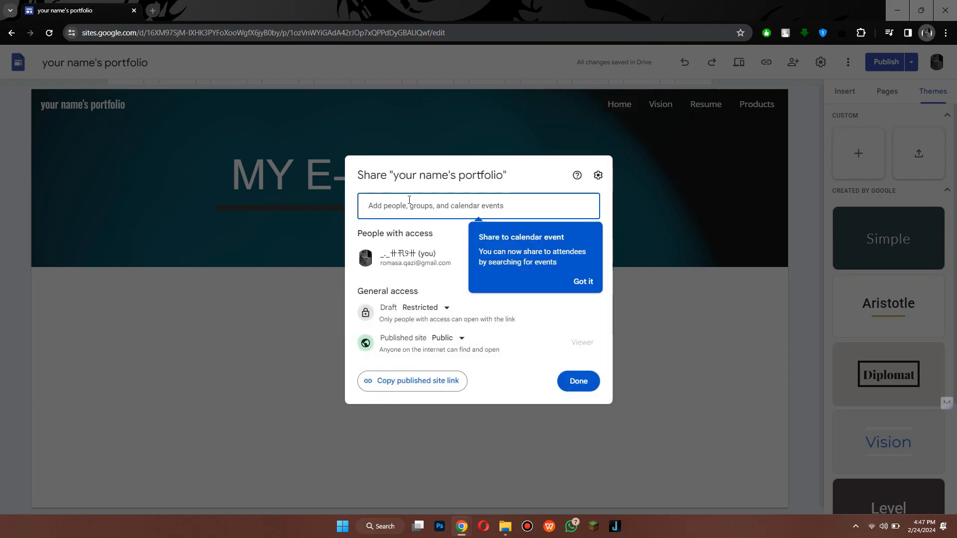
left_click(410, 201)
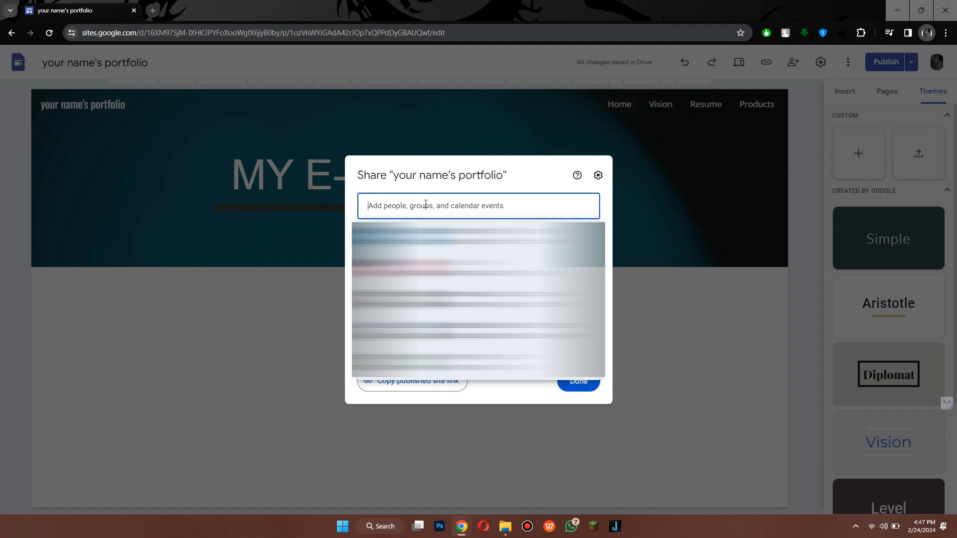
left_click(445, 240)
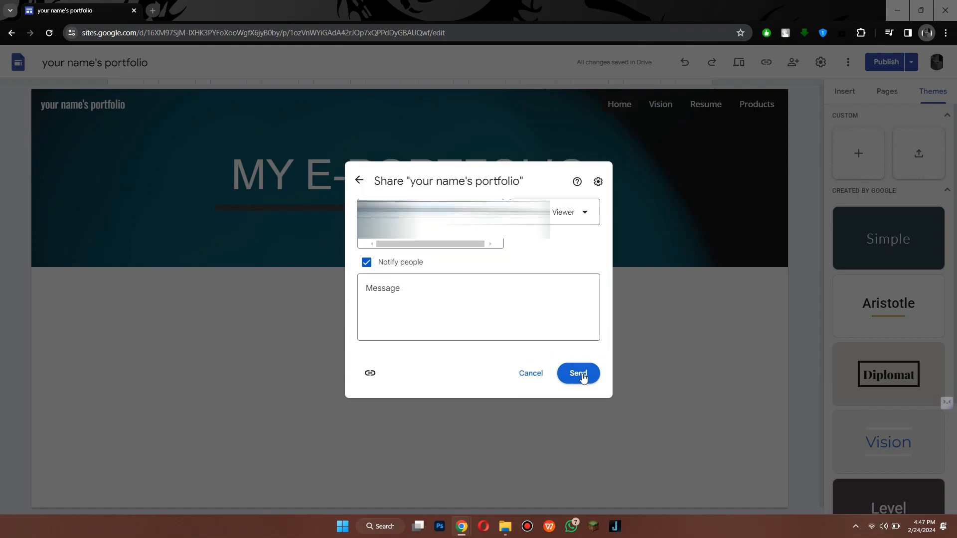
left_click(359, 180)
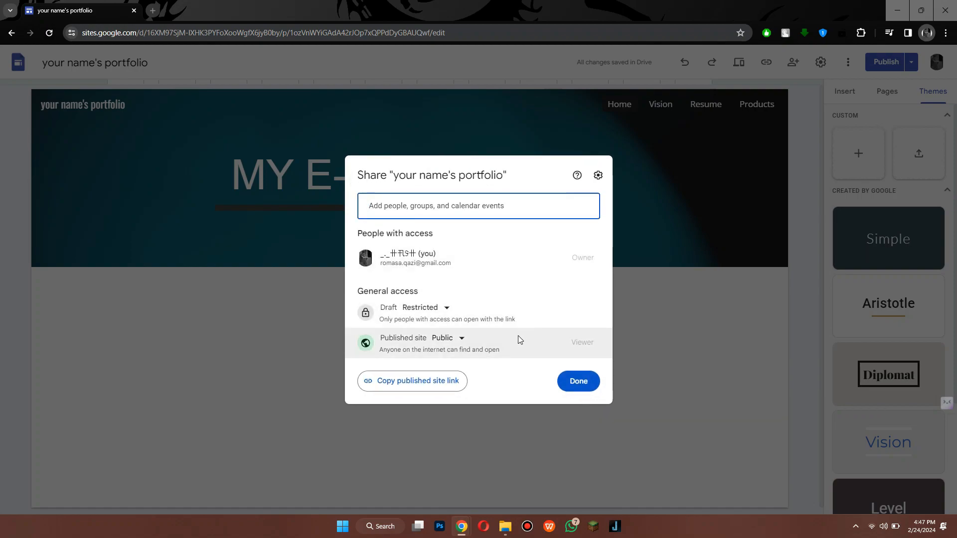
Add the first suggested contact to the site's share list as Editor and send the invitation
left_click(449, 210)
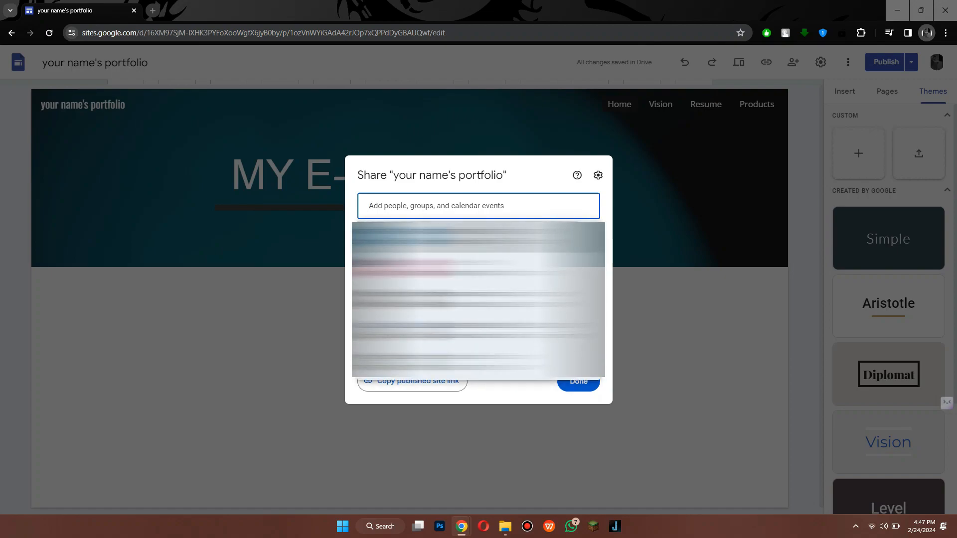
left_click(449, 238)
left_click(573, 224)
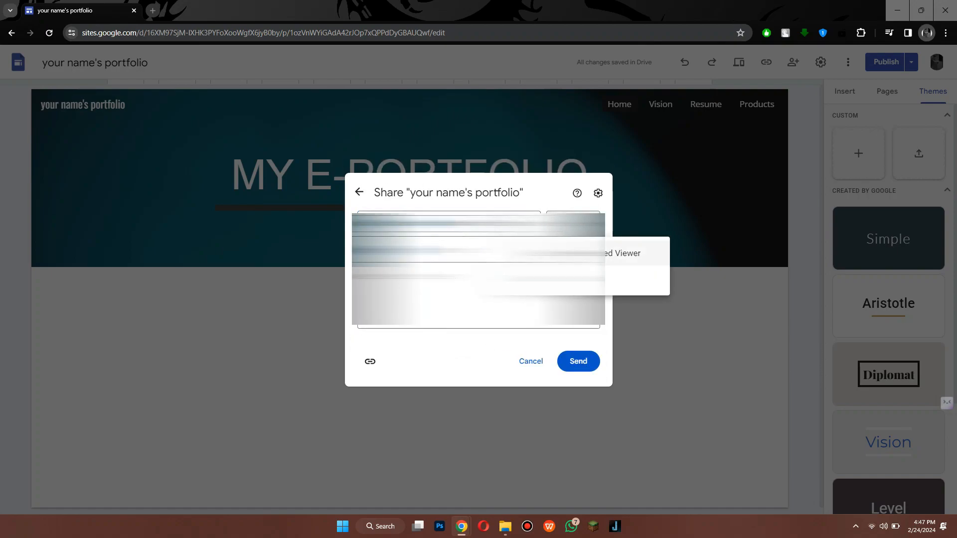
left_click(558, 278)
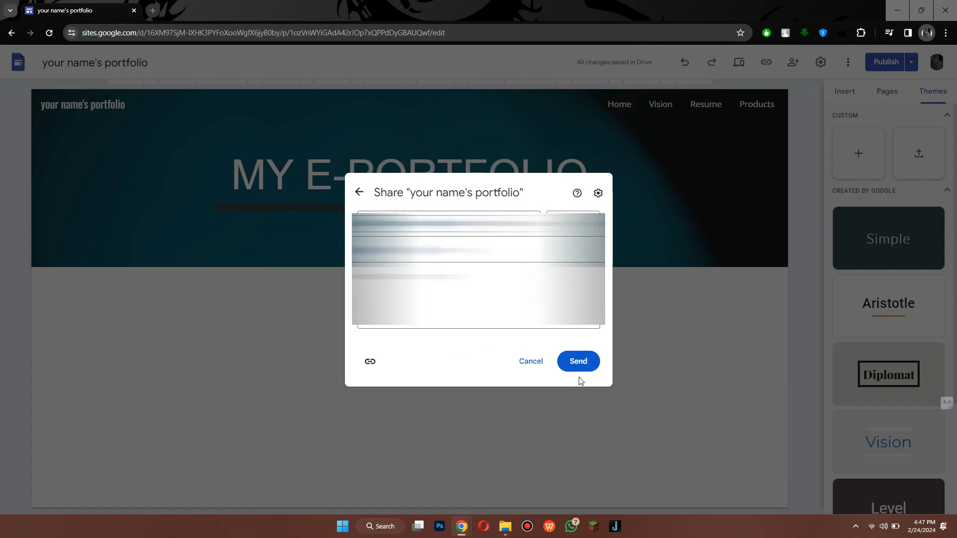
left_click(582, 362)
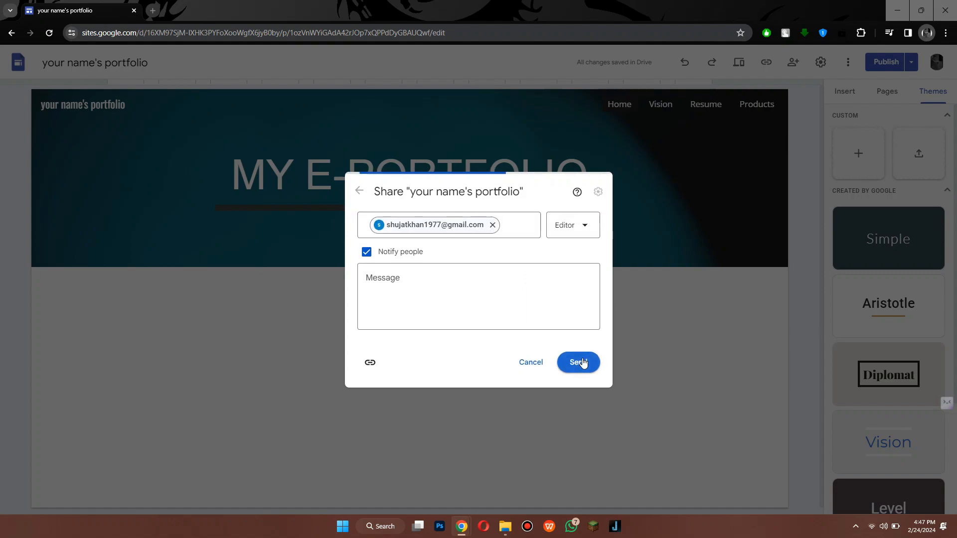